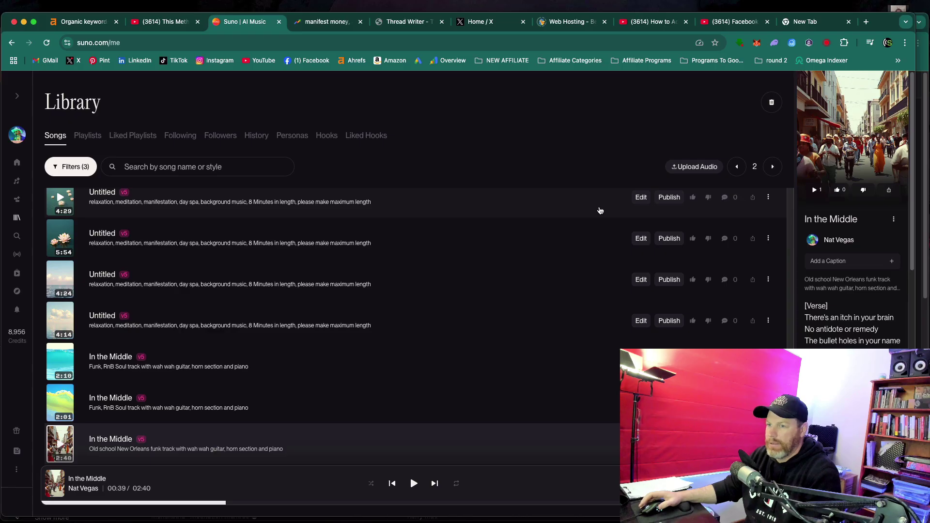
- Drag the browser window's top-right corner outward so more of the Songs library shows
left_click_drag(913, 15, 925, 6)
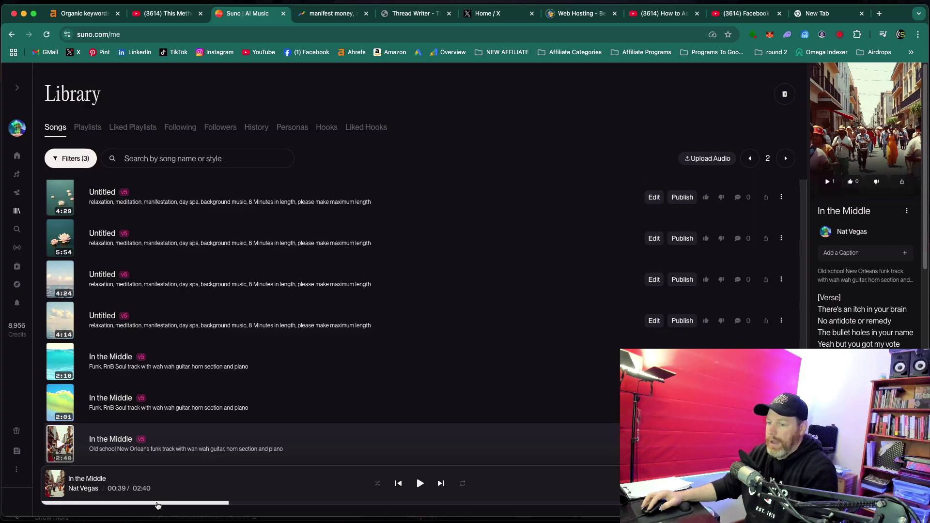
- Replay the original In the Middle funk track from 00:24, pausing it around 0:32
left_click(157, 505)
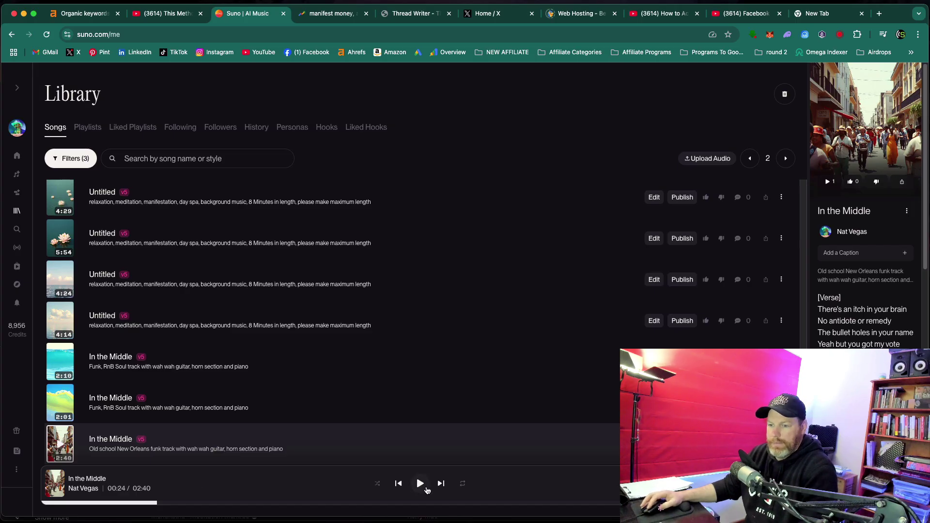
left_click(420, 484)
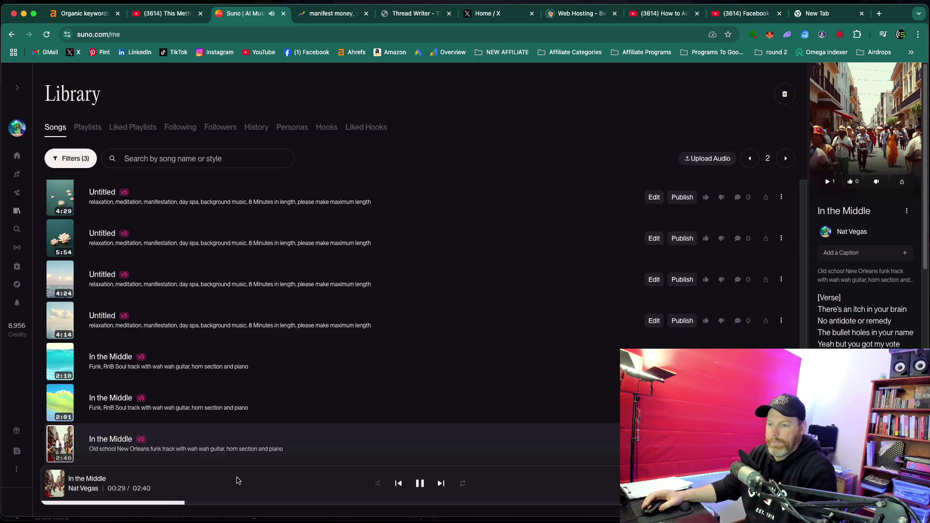
left_click(420, 483)
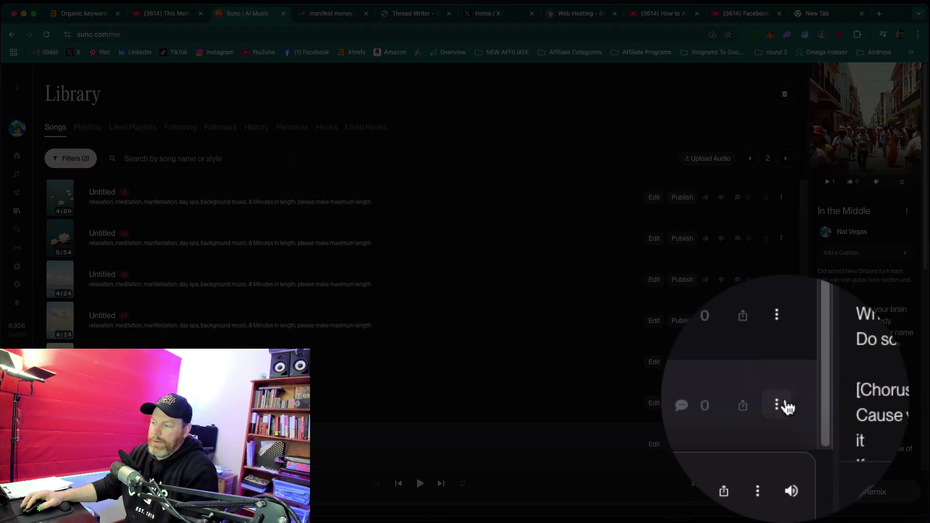
- Load the New Orleans funk In the Middle song's styles and lyrics via Remix/Edit > Use Styles & Lyrics
left_click(781, 444)
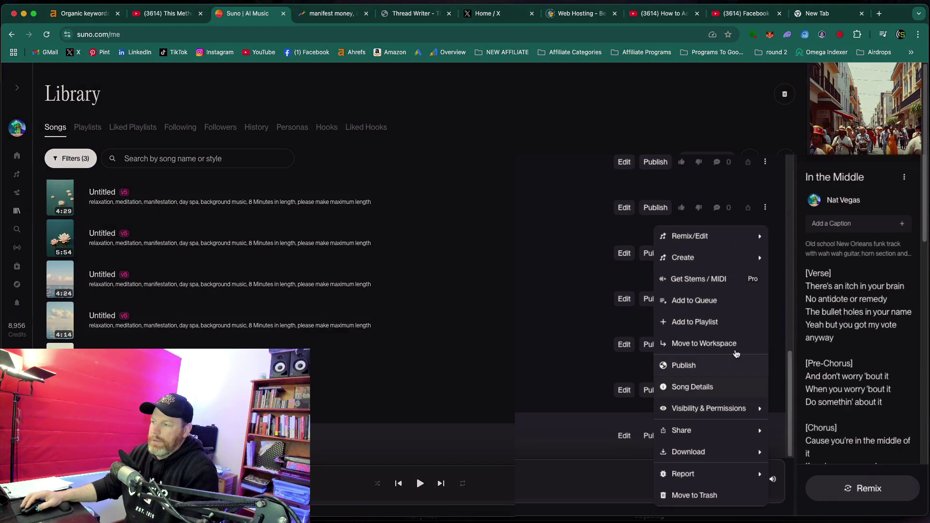
mouse_move(722, 265)
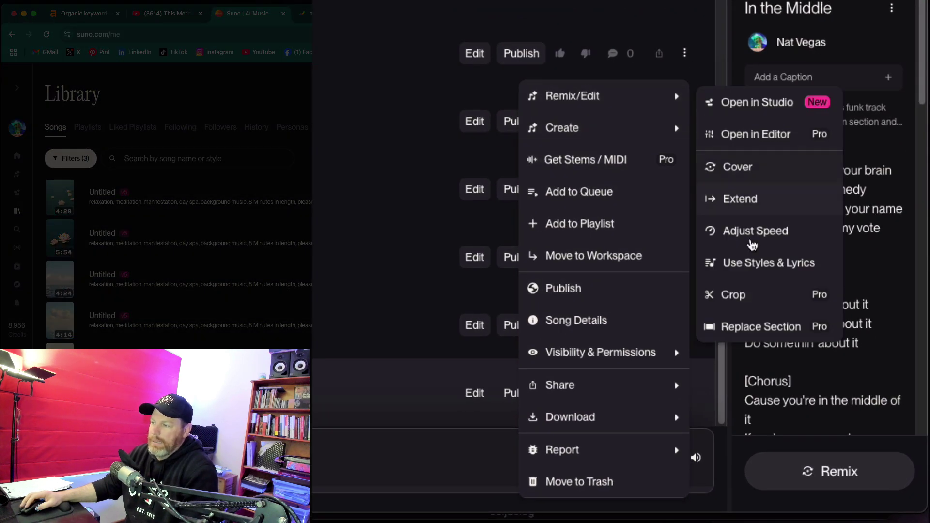
left_click(755, 263)
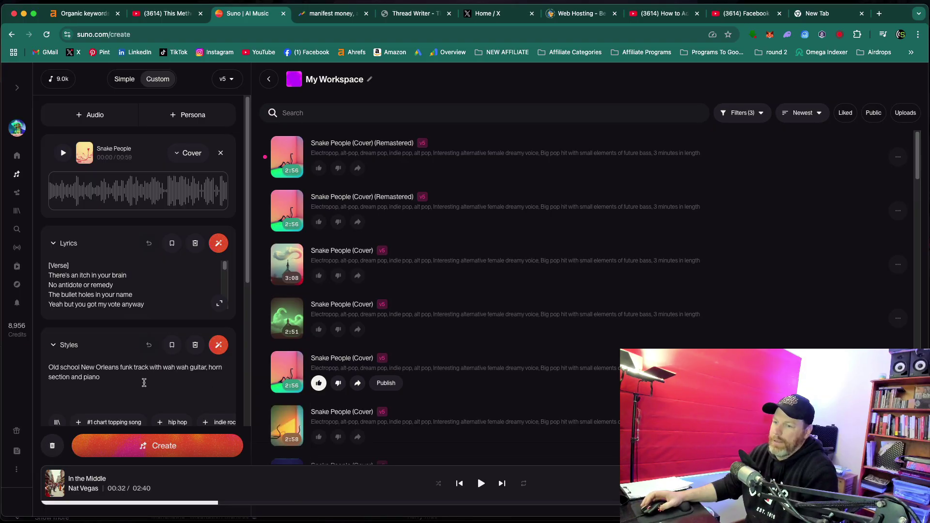
scroll(169, 382, "down", 3)
scroll(163, 289, "down", 2)
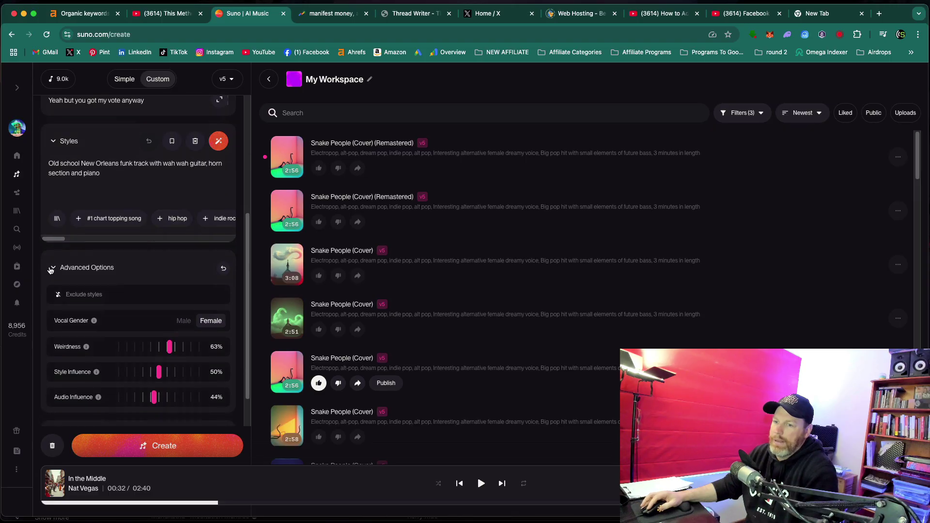
left_click(51, 269)
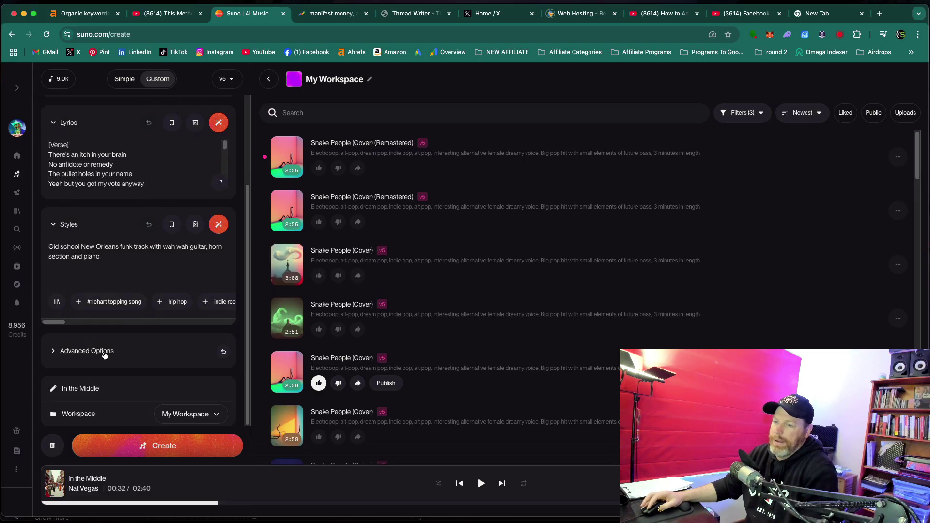
left_click(106, 354)
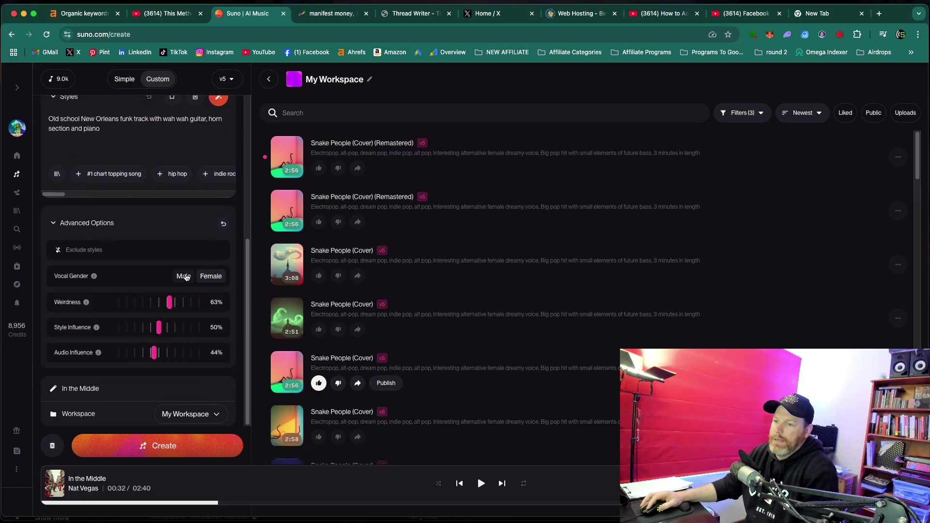
left_click(186, 280)
left_click(186, 282)
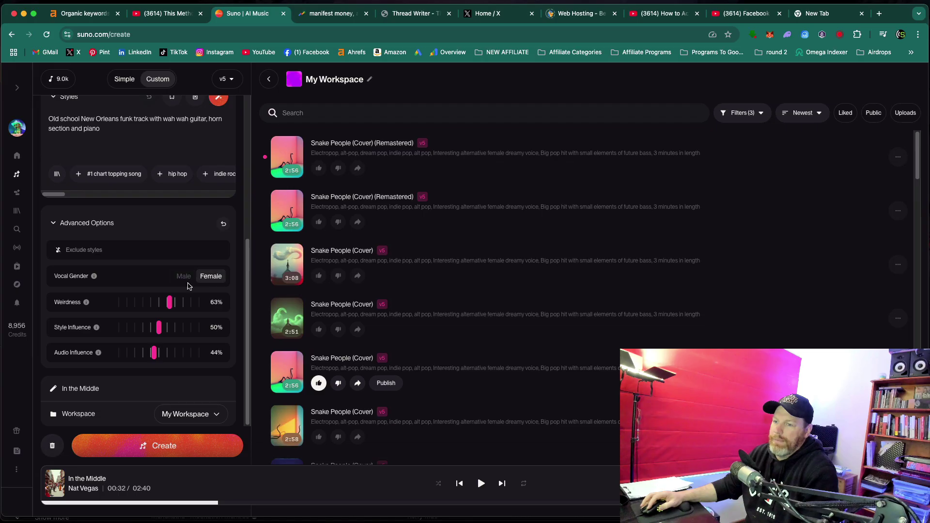
left_click(187, 283)
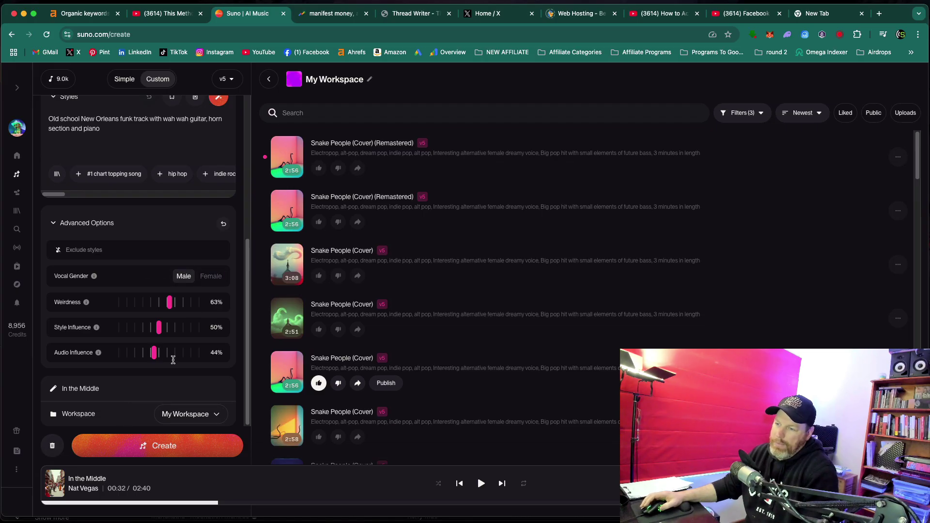
left_click(212, 282)
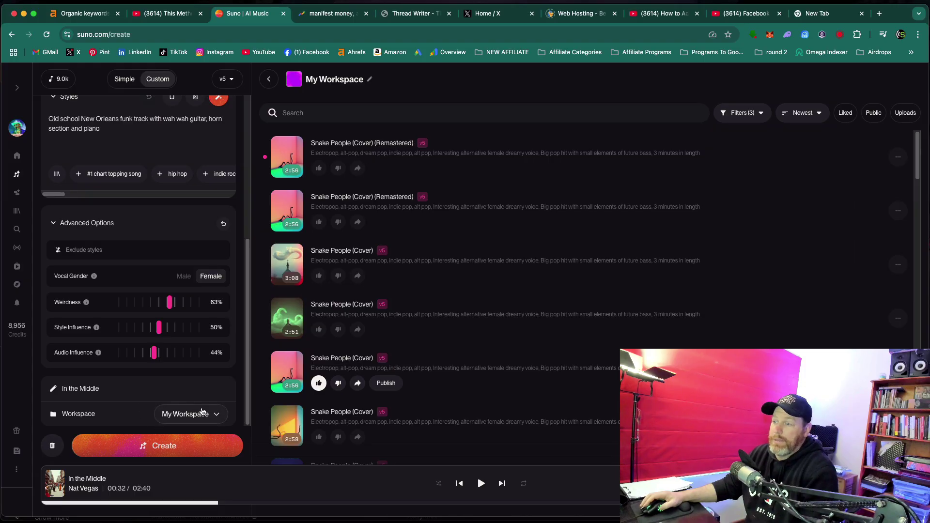
scroll(199, 393, "up", 3)
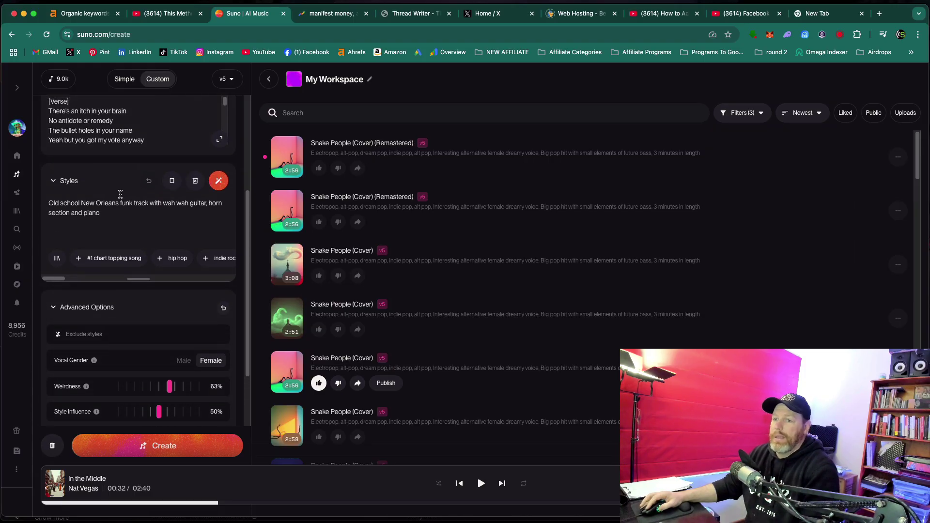
scroll(138, 227, "up", 1)
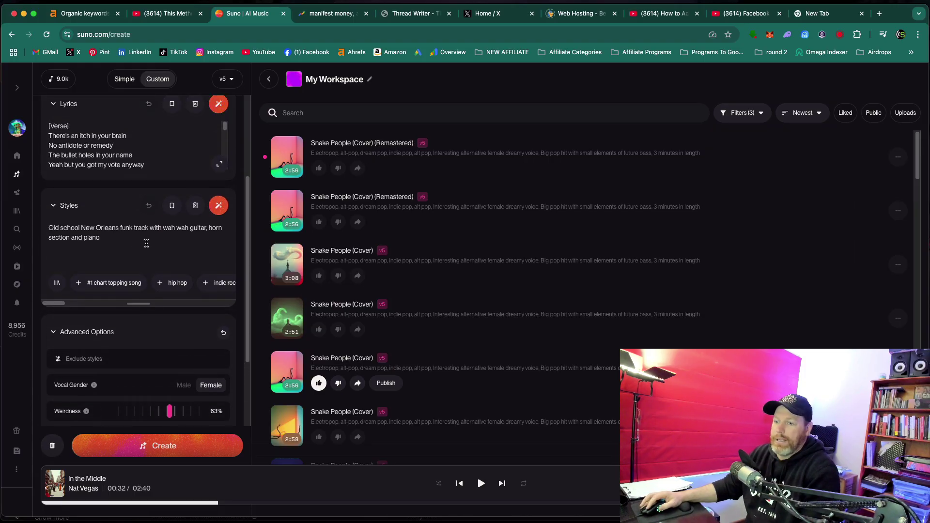
scroll(117, 235, "up", 1)
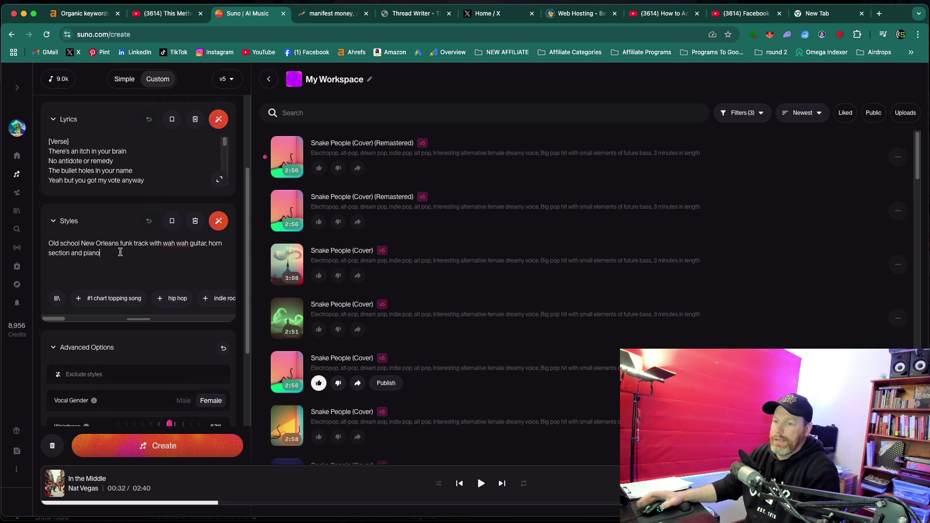
- Append '. Soulful female vocal as if it was in a motown song in 1970' after 'piano' in Styles
left_click(120, 252)
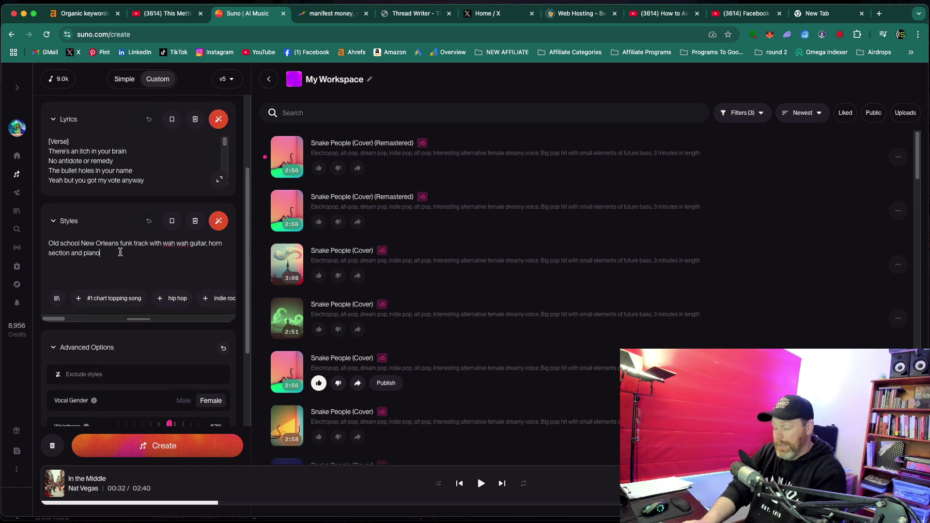
type(".")
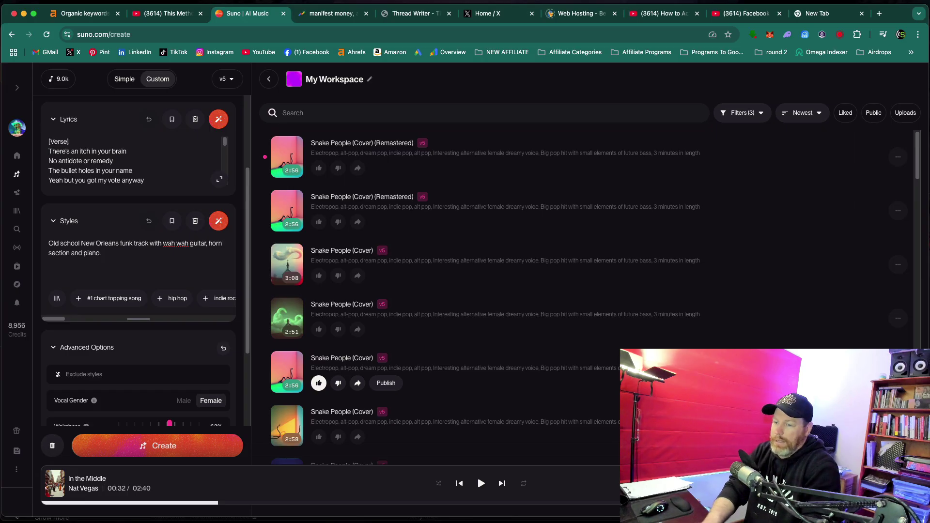
type("Sio")
key("BackSpace")
key("BackSpace")
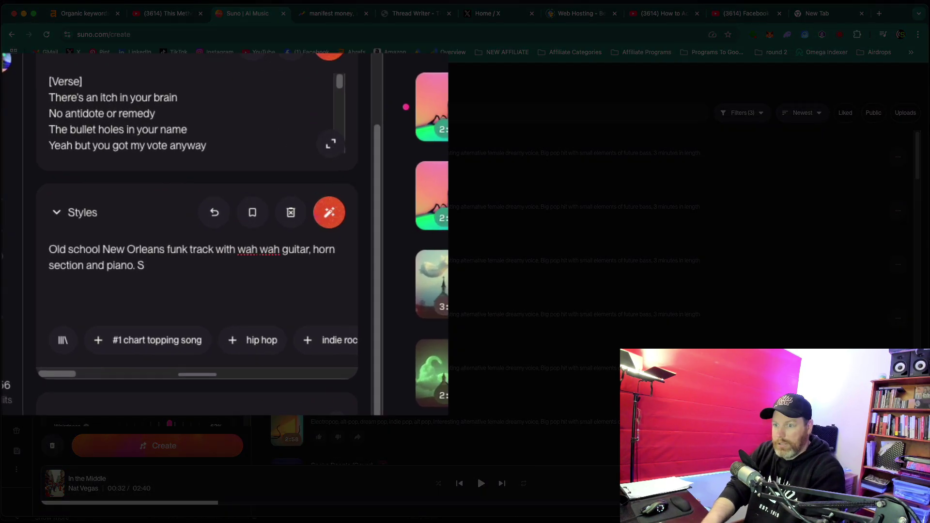
type("oul")
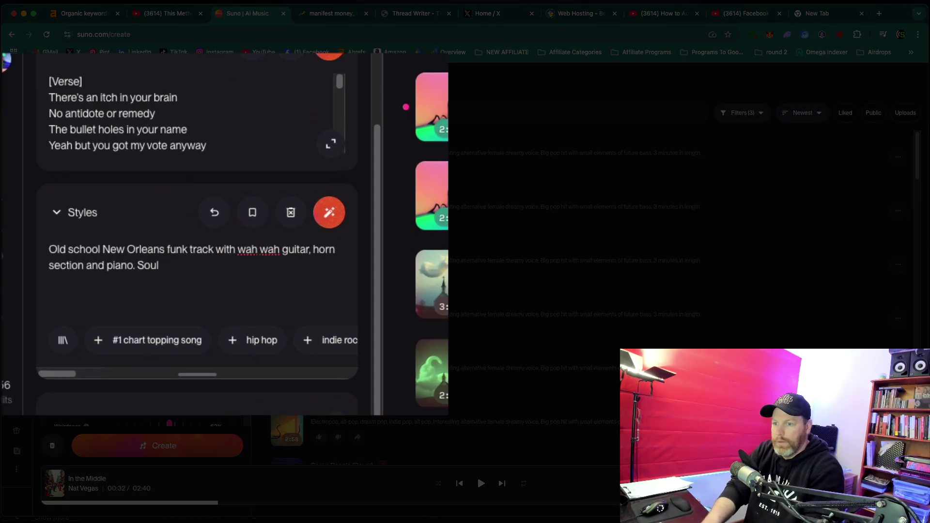
type("dful female vocal a")
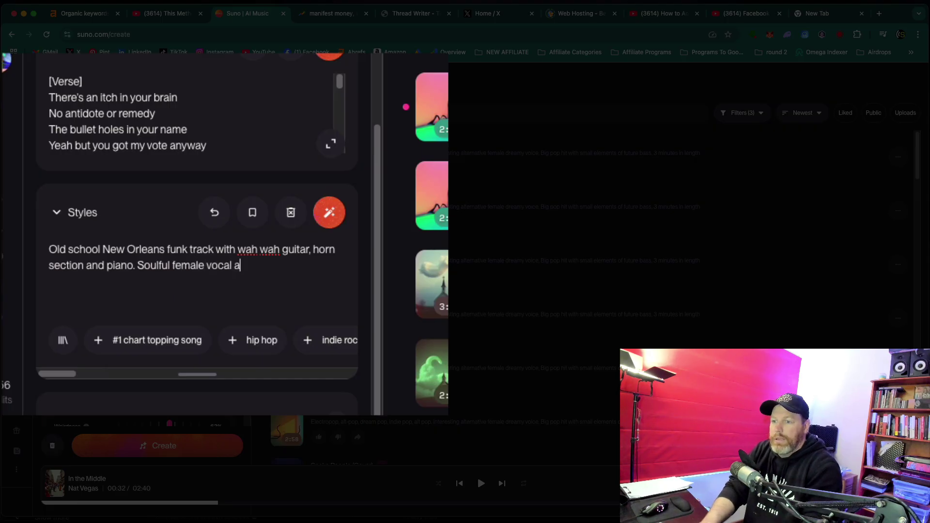
type("s if it was ")
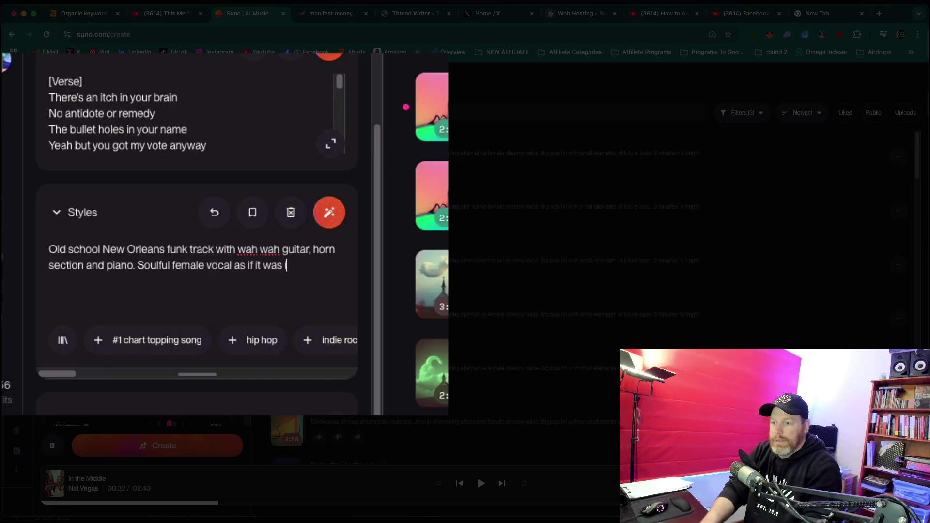
type("in a motow")
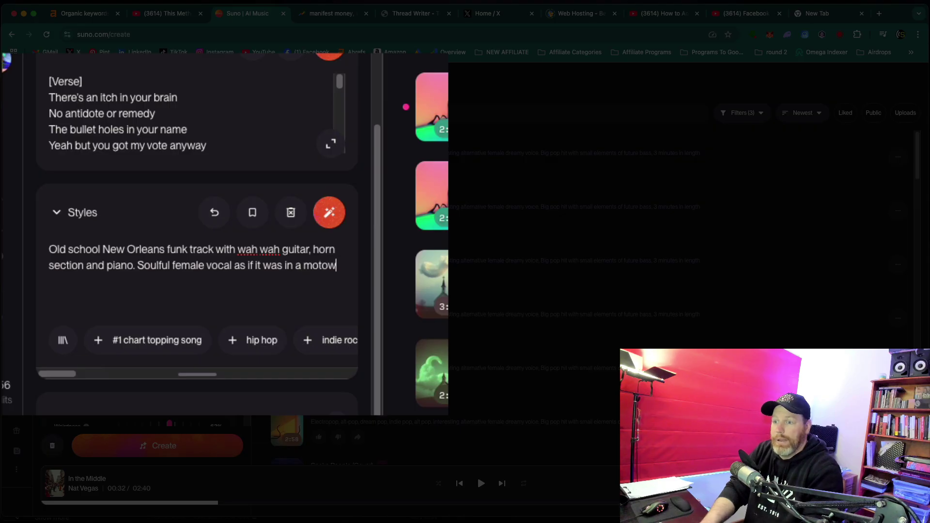
type("n son")
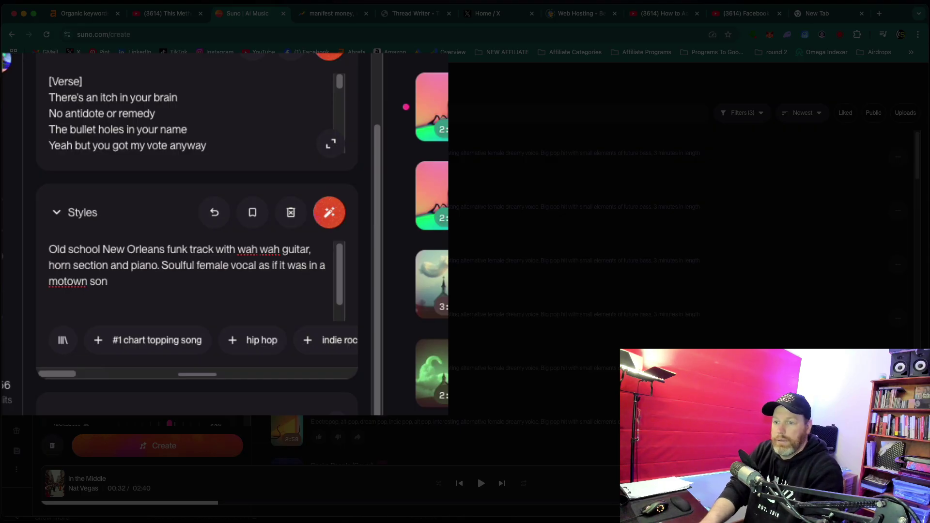
type("gng ins 19")
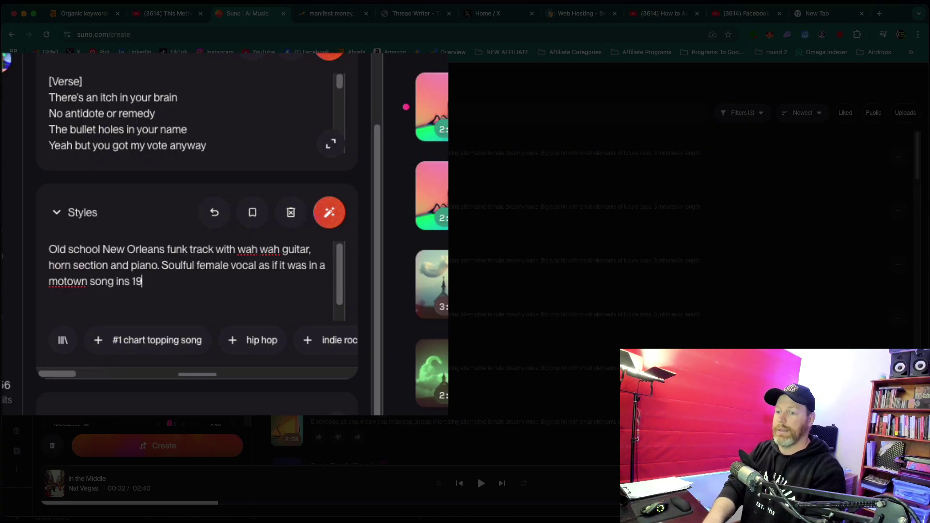
type("70")
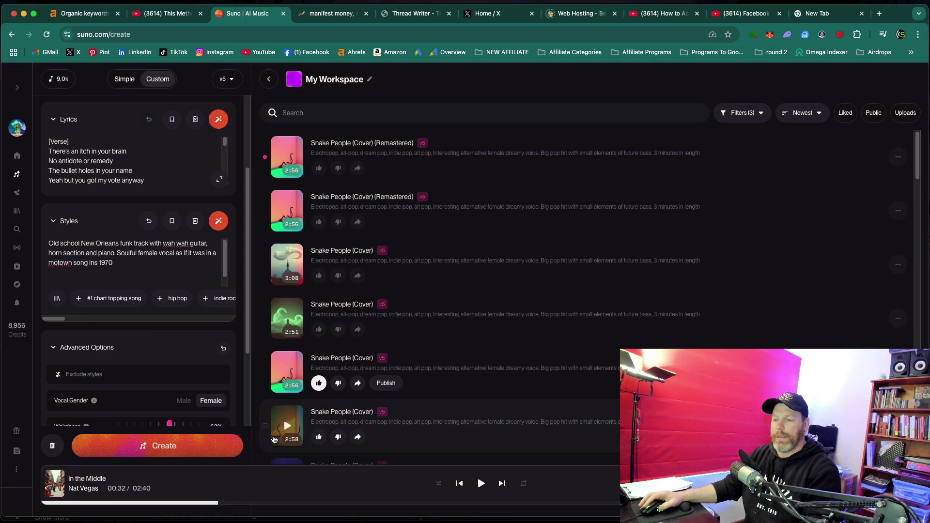
- Create two soulful Motown-style In the Middle songs and preview the first until 0:22
left_click(189, 446)
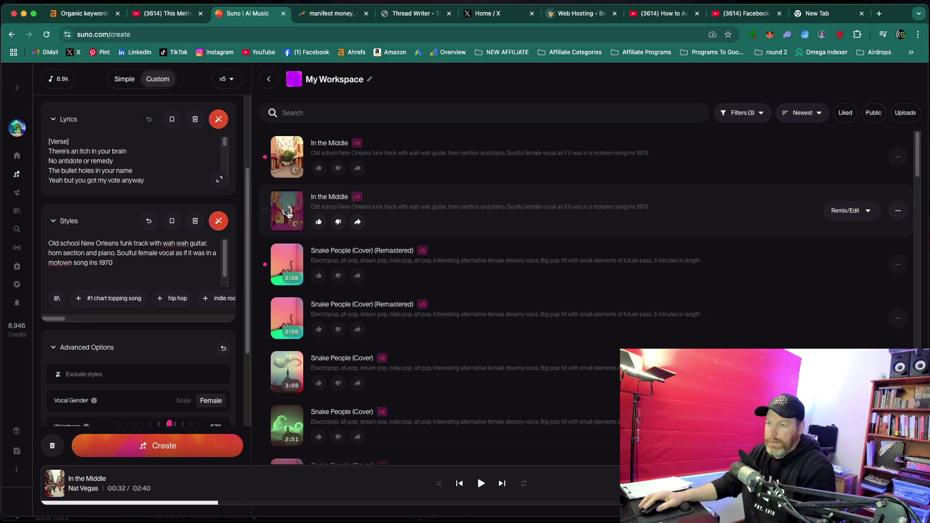
left_click(288, 215)
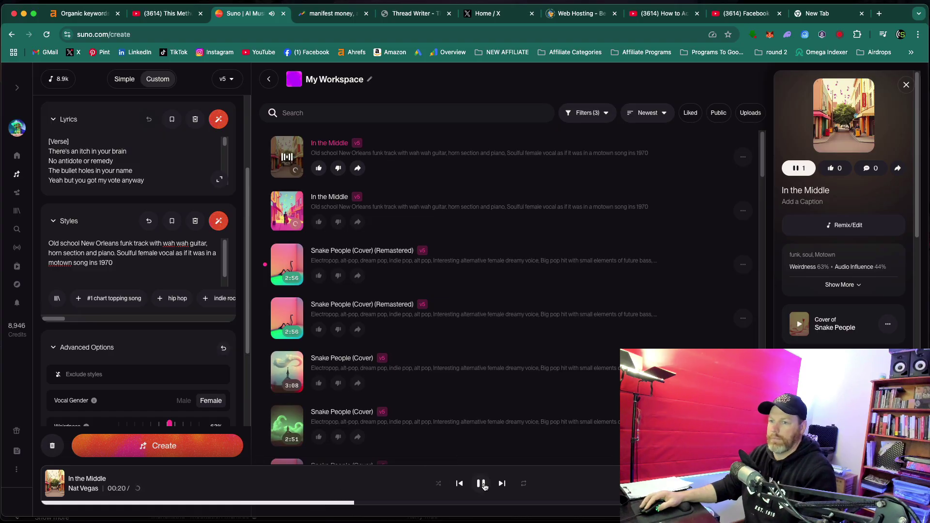
left_click(481, 484)
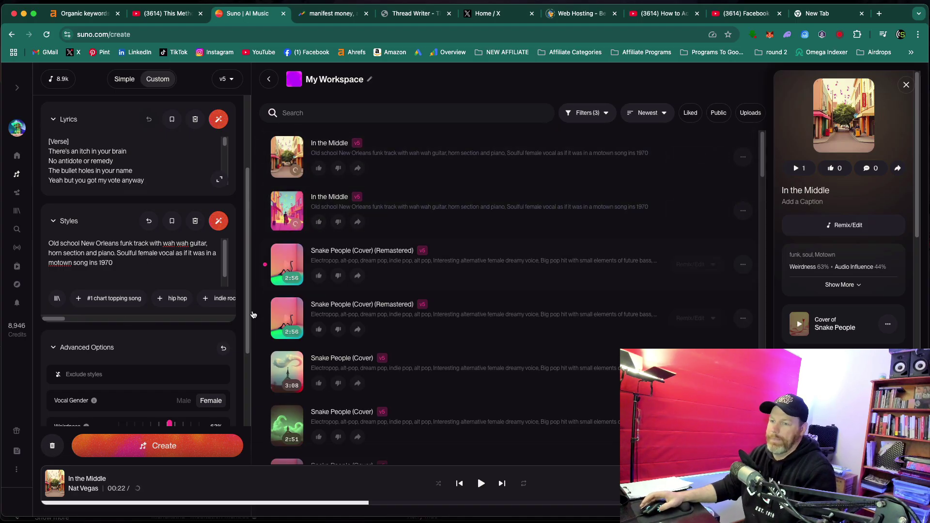
- Load the original 2:40 Old school New Orleans In the Middle track into the player
scroll(288, 210, "down", 10)
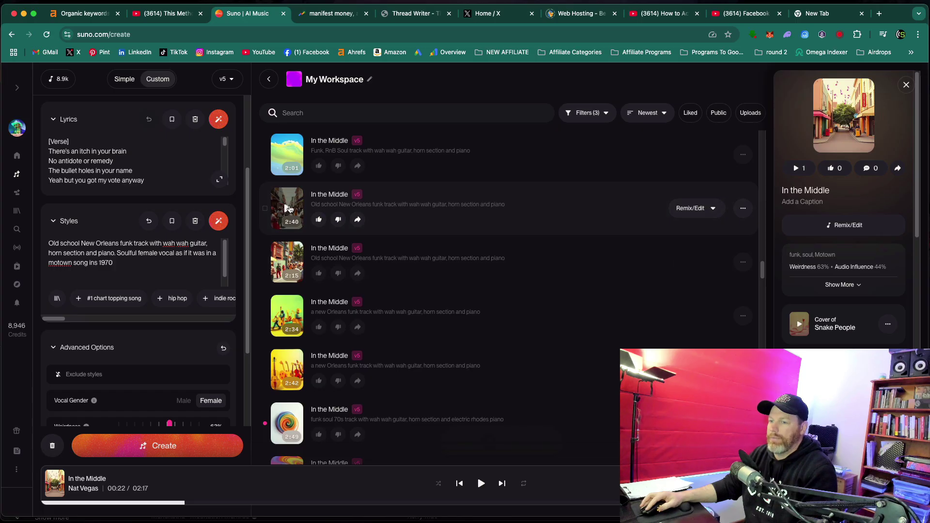
left_click(289, 208)
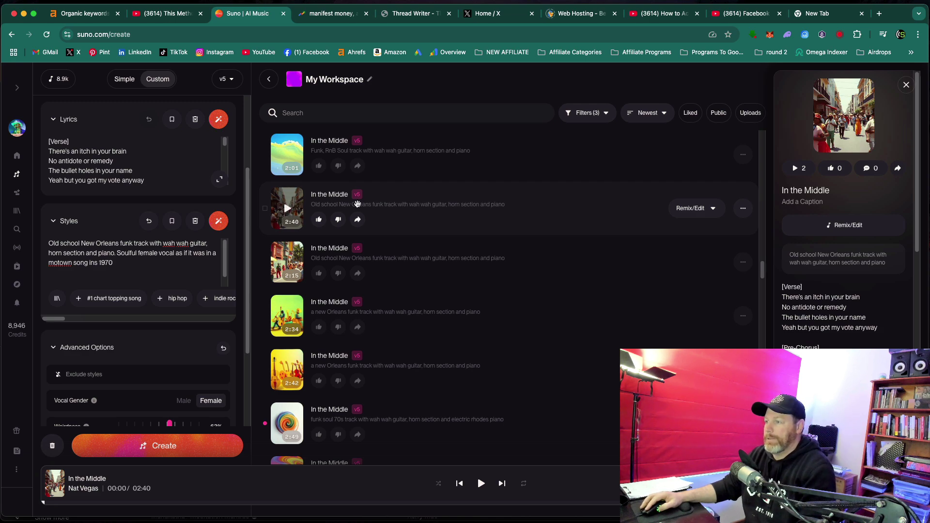
- Attach the 2:40 In the Middle track as a source using Remix/Edit > Cover
left_click(743, 209)
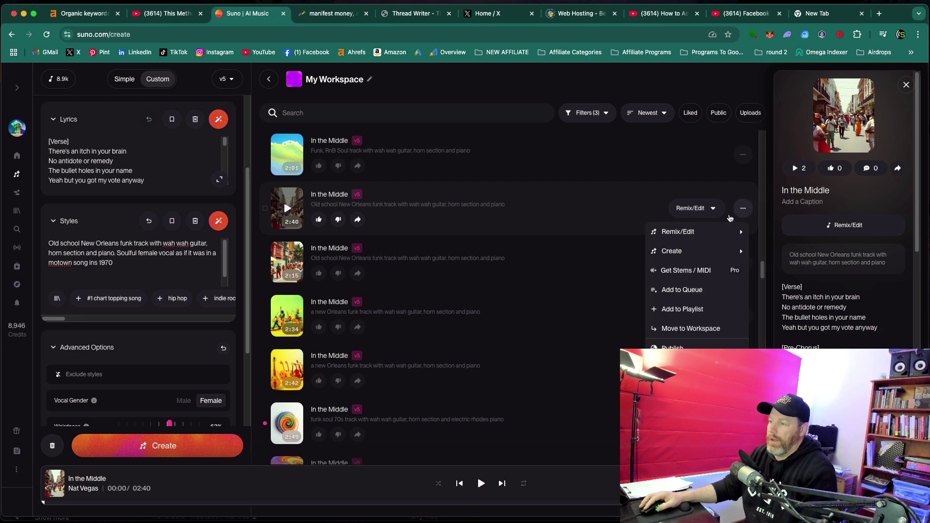
mouse_move(697, 234)
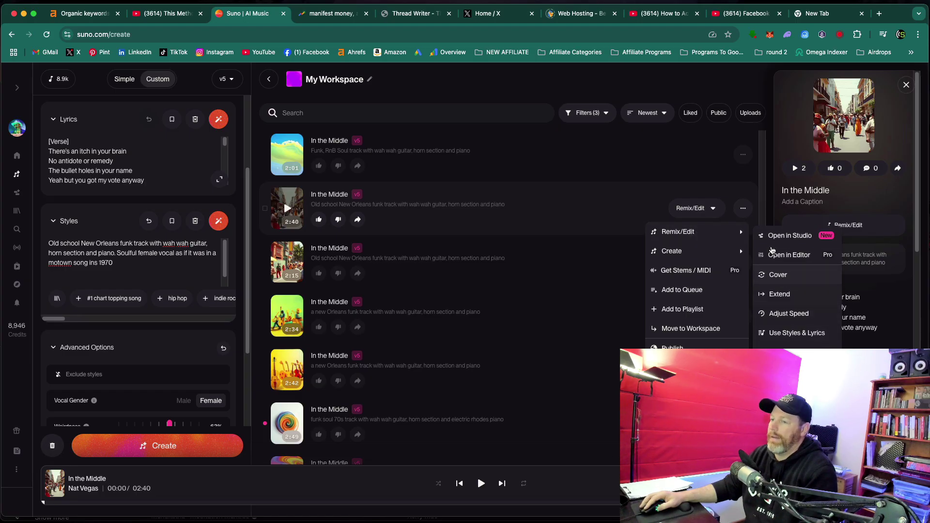
mouse_move(696, 255)
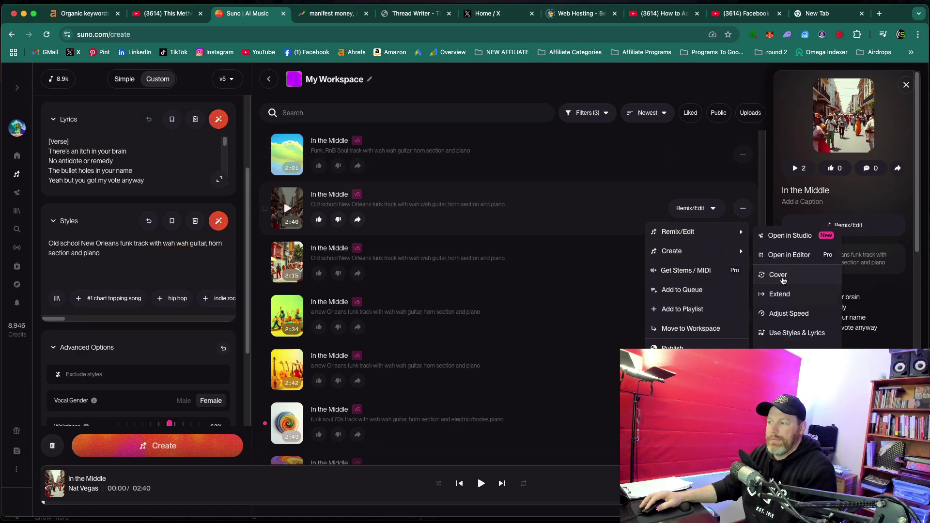
left_click(779, 275)
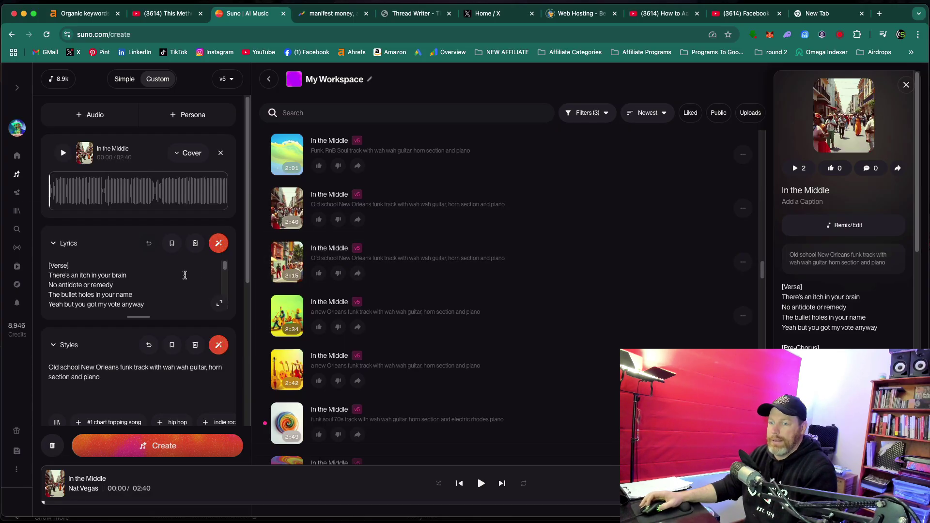
- In Advanced Options, choose a Female vocal, Audio Influence 80% and Weirdness 25%
scroll(170, 268, "down", 3)
scroll(235, 297, "down", 2)
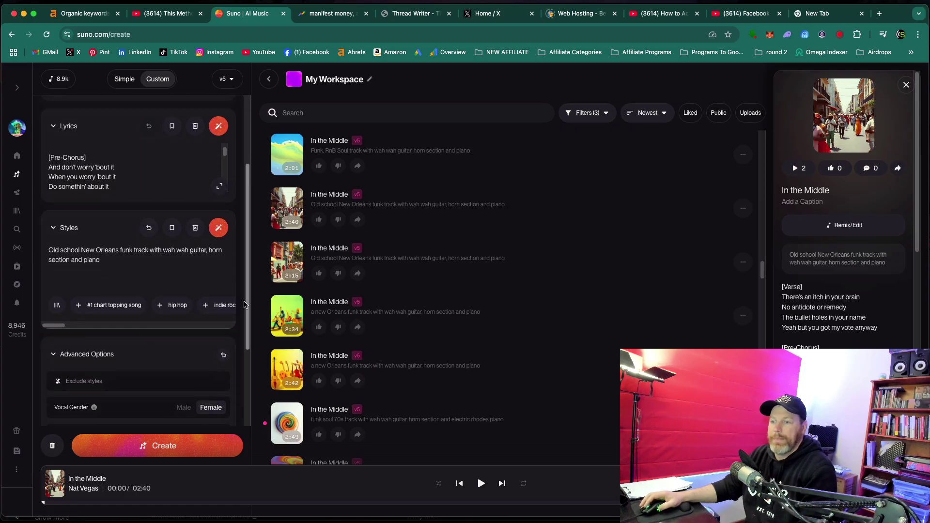
scroll(245, 304, "down", 1)
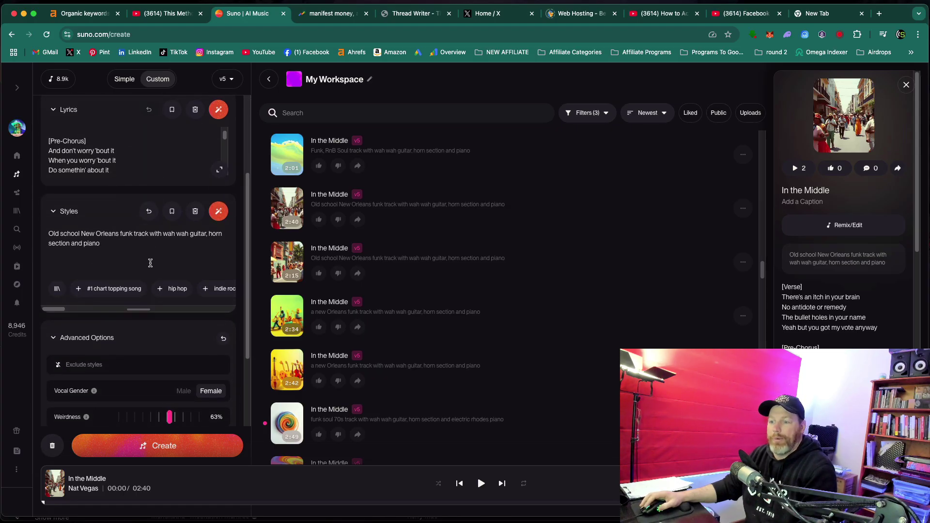
scroll(150, 263, "down", 5)
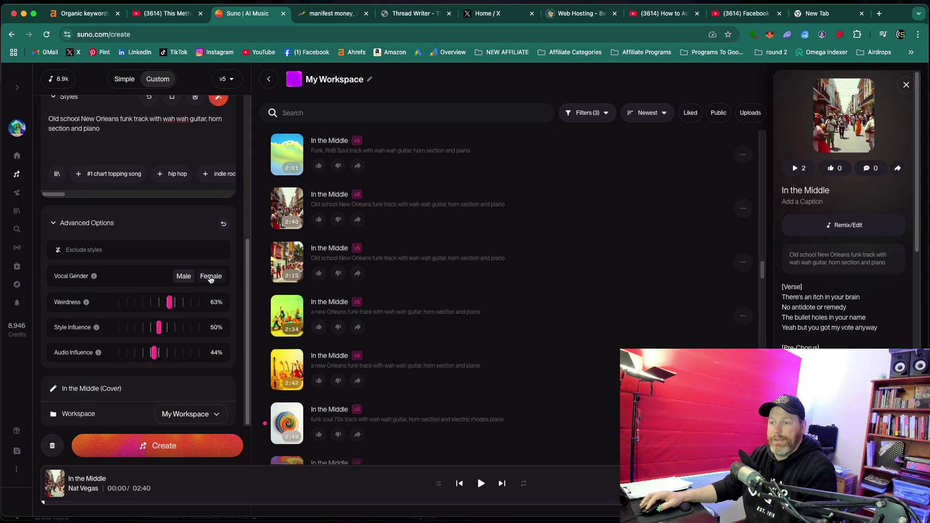
left_click(210, 277)
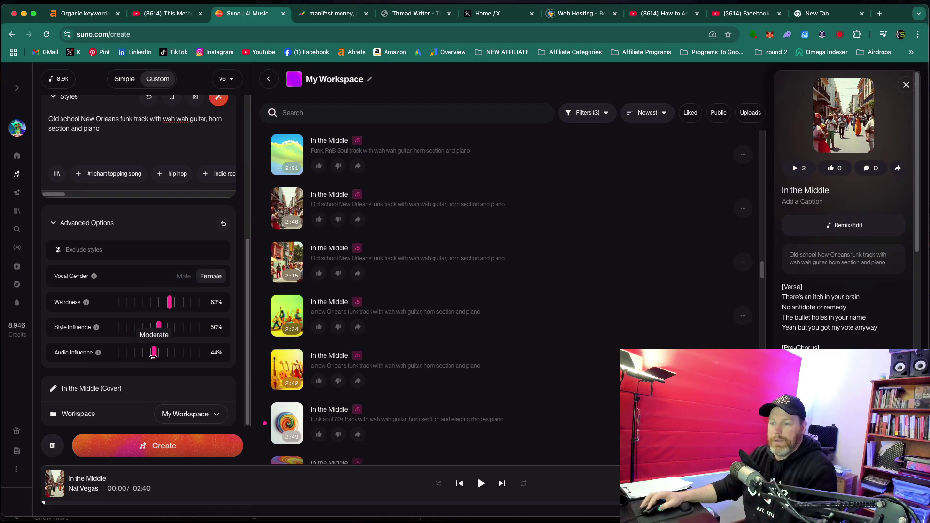
left_click_drag(153, 355, 183, 357)
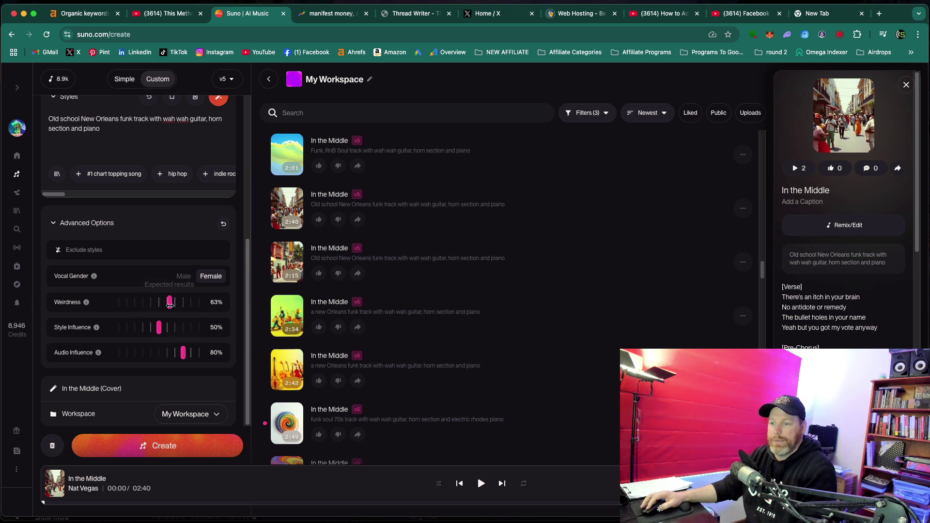
left_click_drag(169, 304, 139, 300)
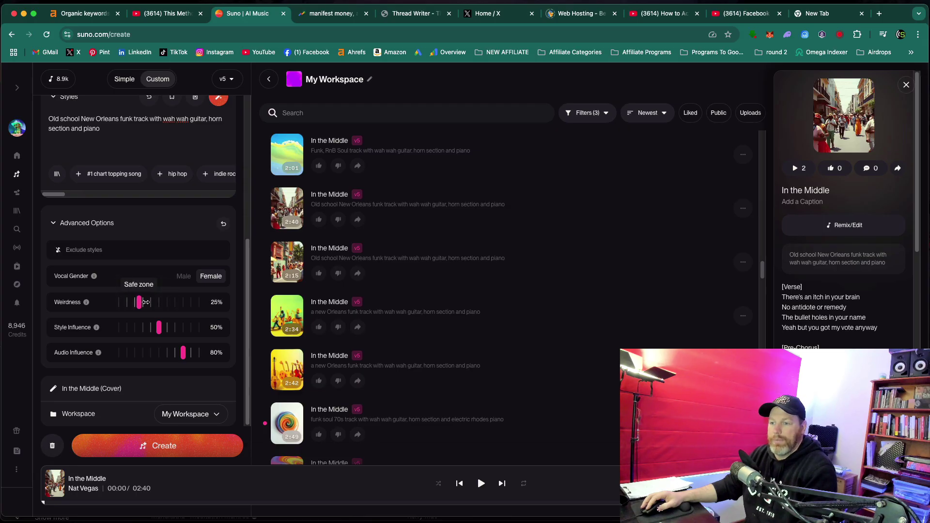
- Paste the soulful 1970s Motown female vocal text into Styles and generate the cover
type(". Soulful female vocal like motown from the 1970s")
scroll(159, 334, "up", 2)
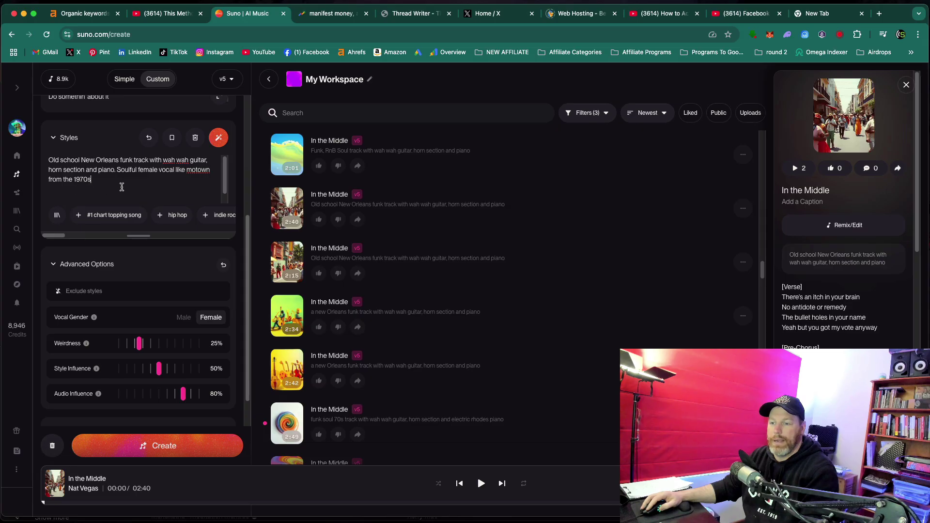
left_click(170, 448)
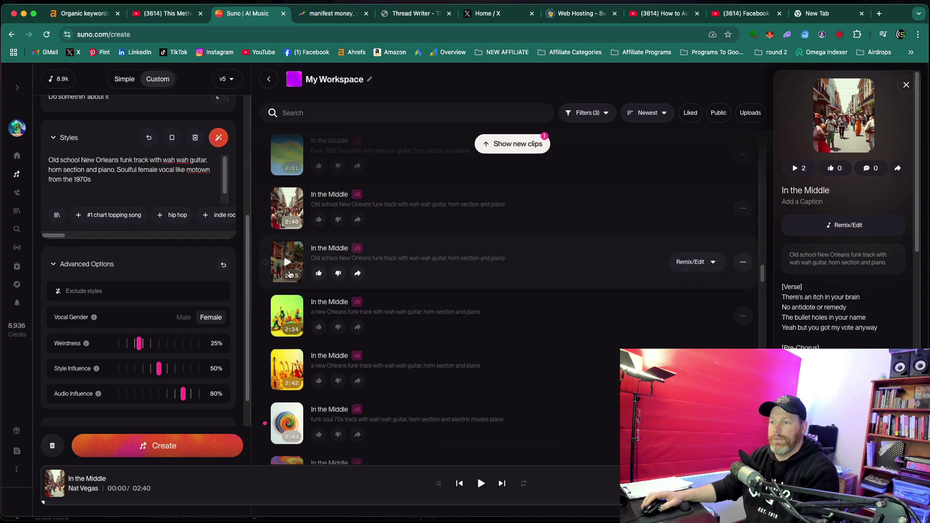
- Play the original track and load the two new In the Middle (Cover) clips into the list
key("space")
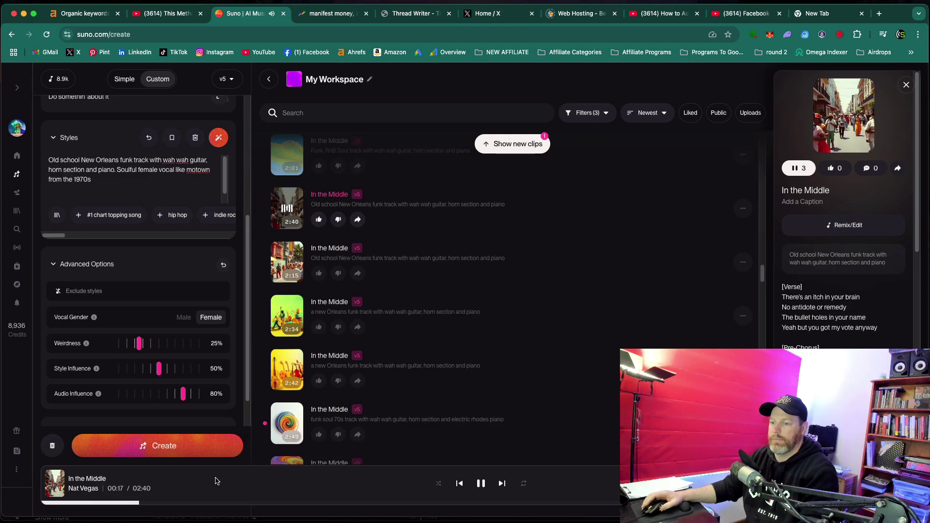
left_click(512, 143)
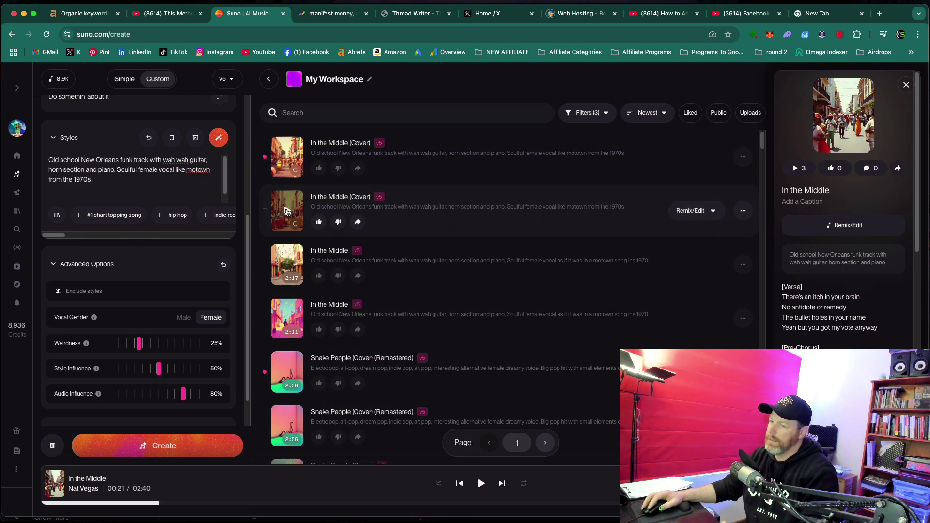
- Audition the second In the Middle (Cover) clip, then scroll back to the original 2:40 track
left_click(287, 212)
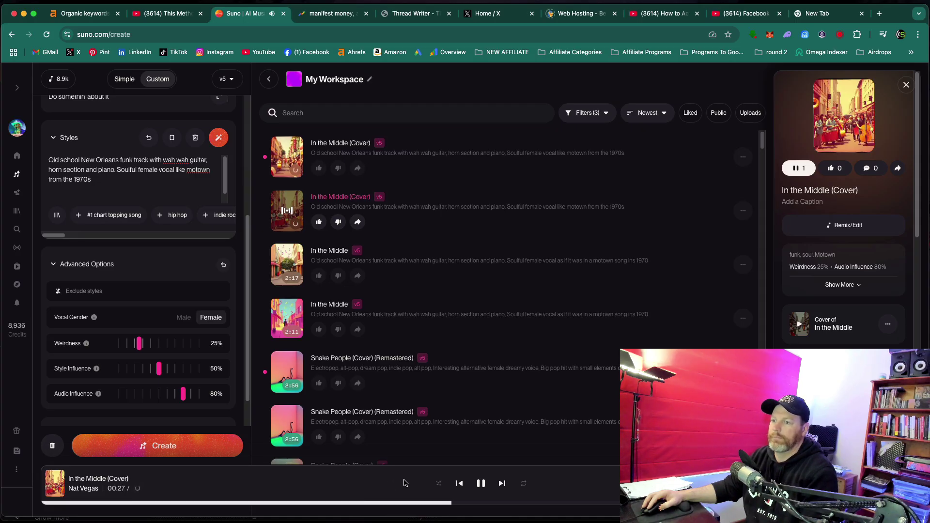
left_click(300, 205)
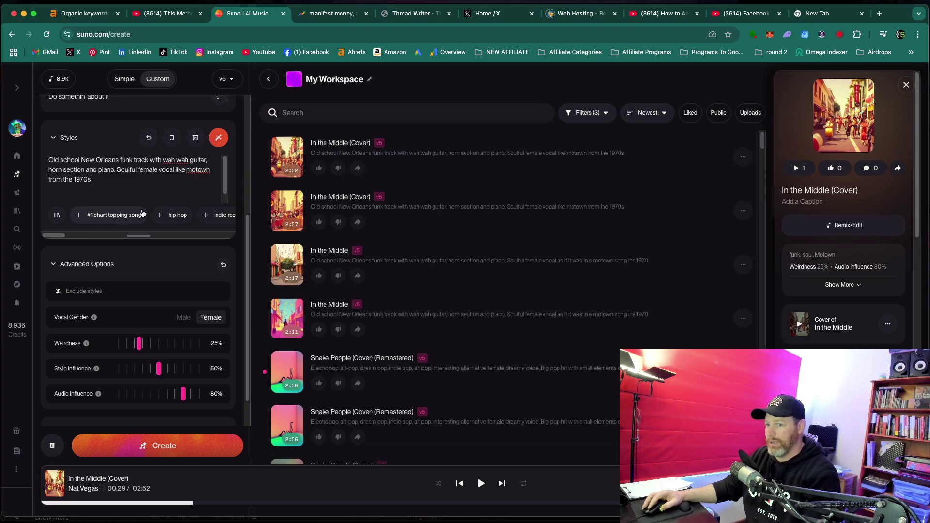
scroll(155, 207, "up", 5)
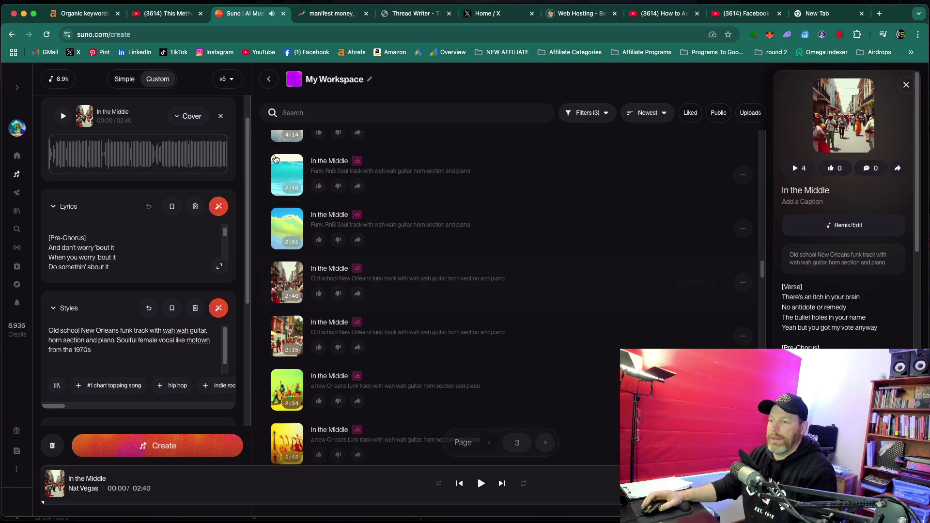
- Extract all detected stems from the original 2:40 In the Middle track for 50 credits
scroll(460, 233, "up", 1)
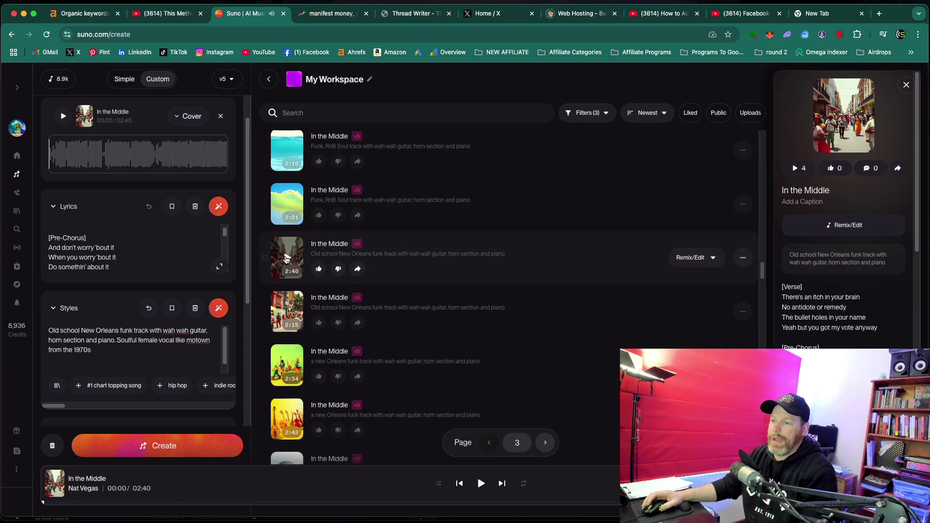
left_click(747, 260)
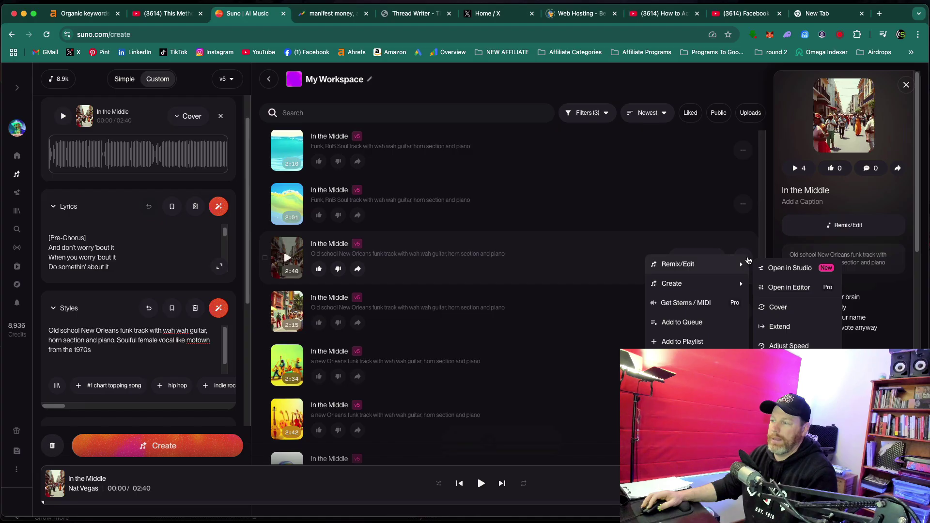
mouse_move(728, 293)
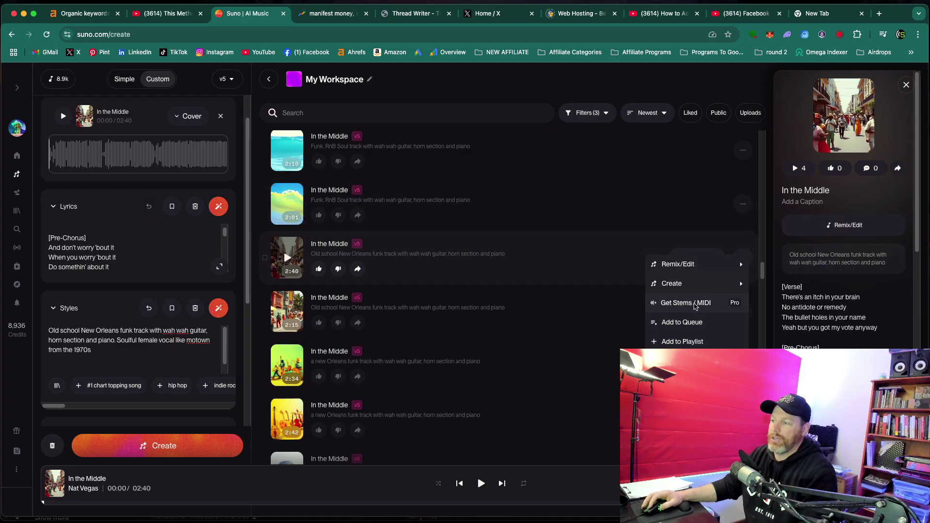
left_click(695, 304)
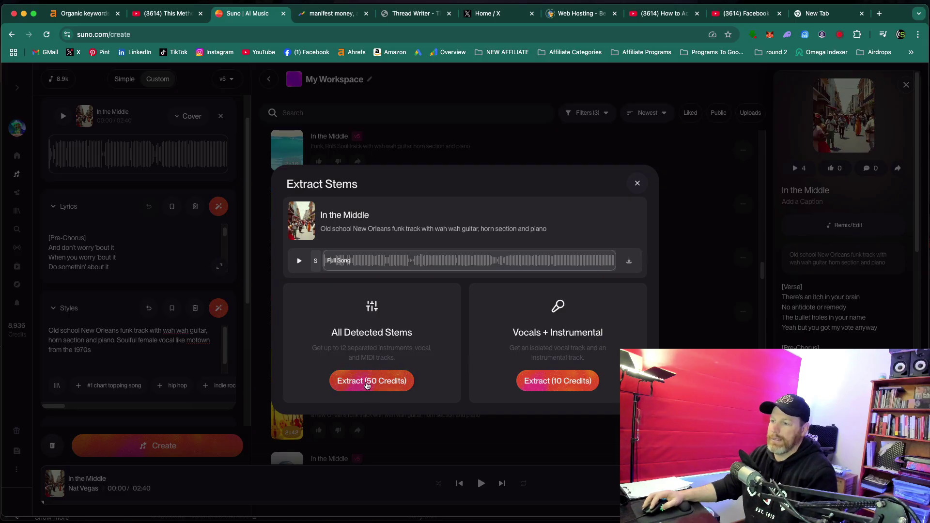
left_click(373, 386)
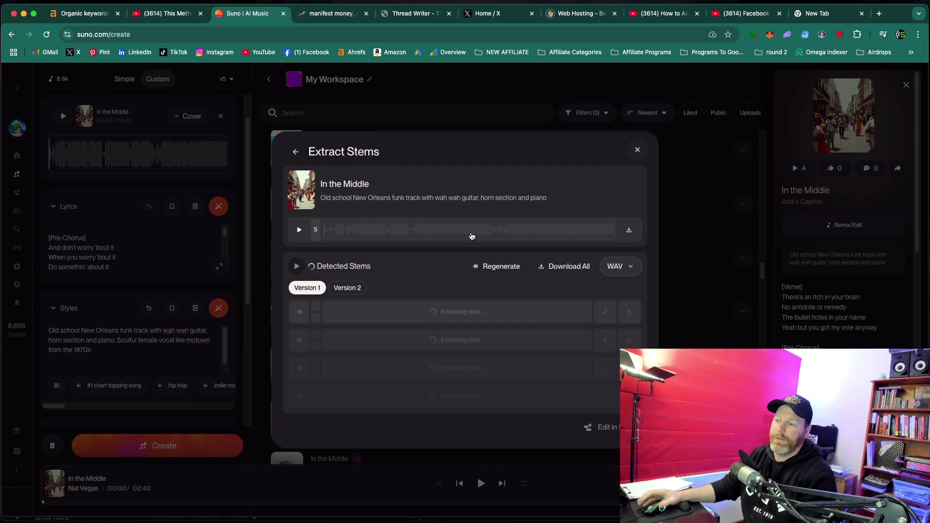
- Go to kits.ai in the new tab and browse the Clone Voices page's saved professional voices
left_click(816, 17)
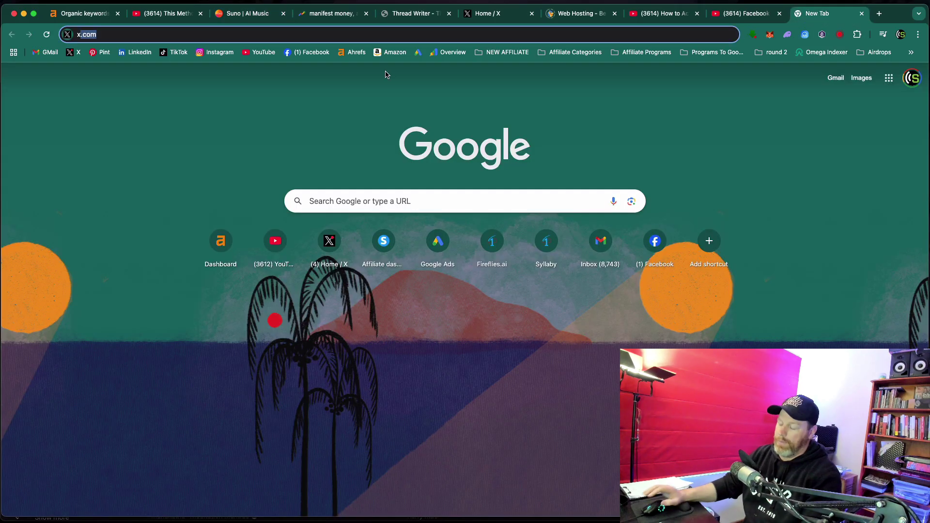
type("kits.ai")
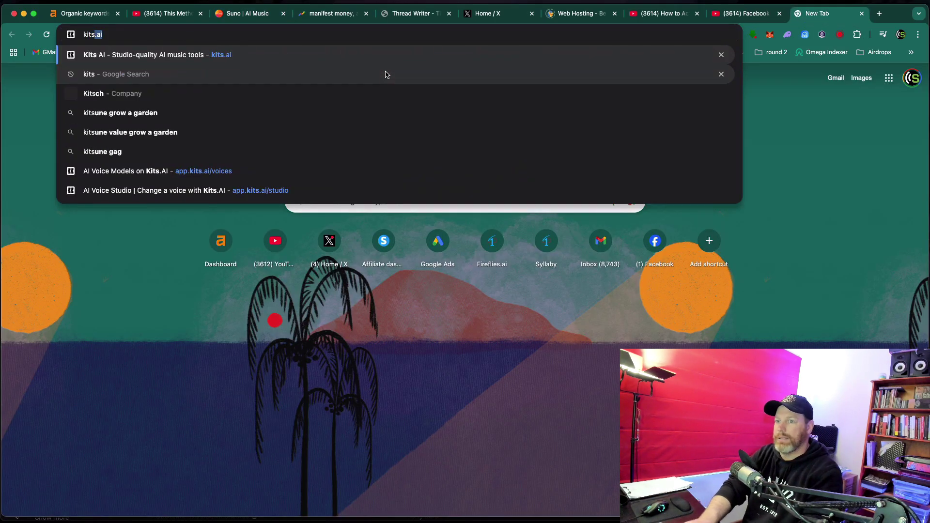
key("Return")
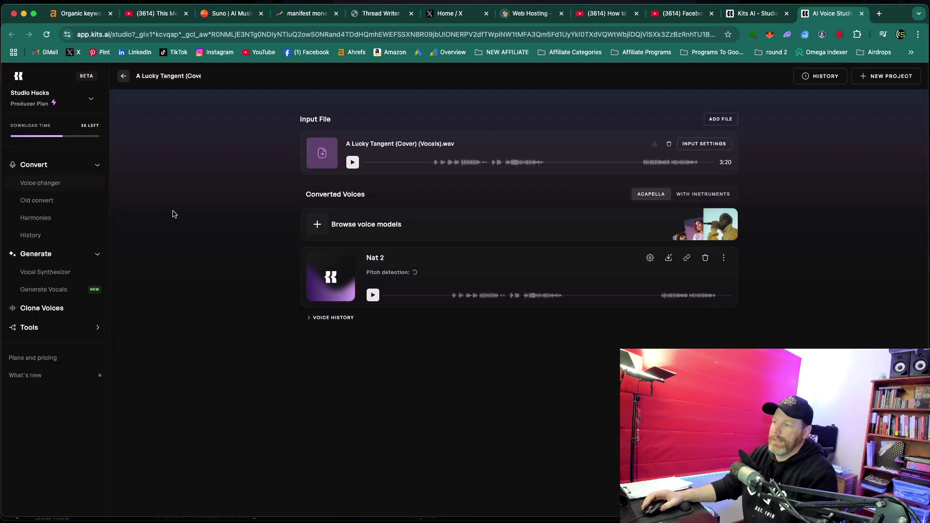
left_click(62, 309)
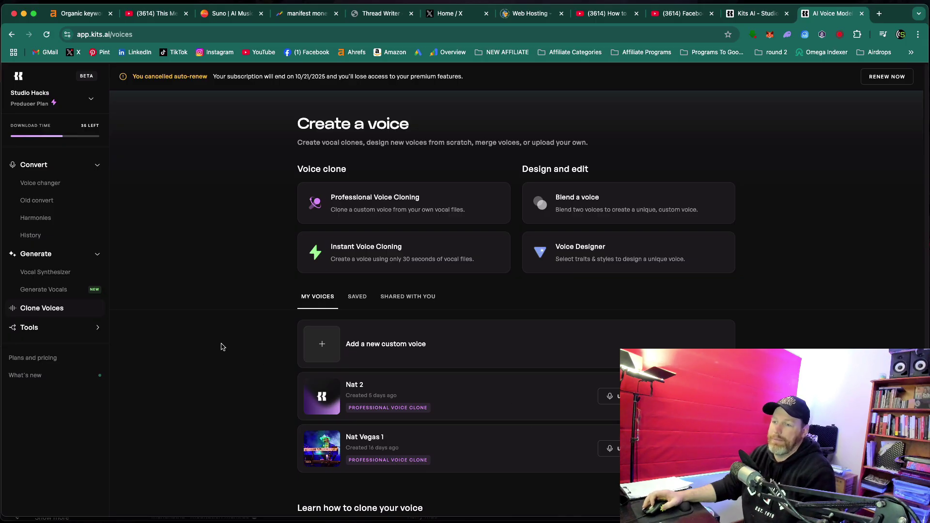
scroll(221, 347, "down", 1)
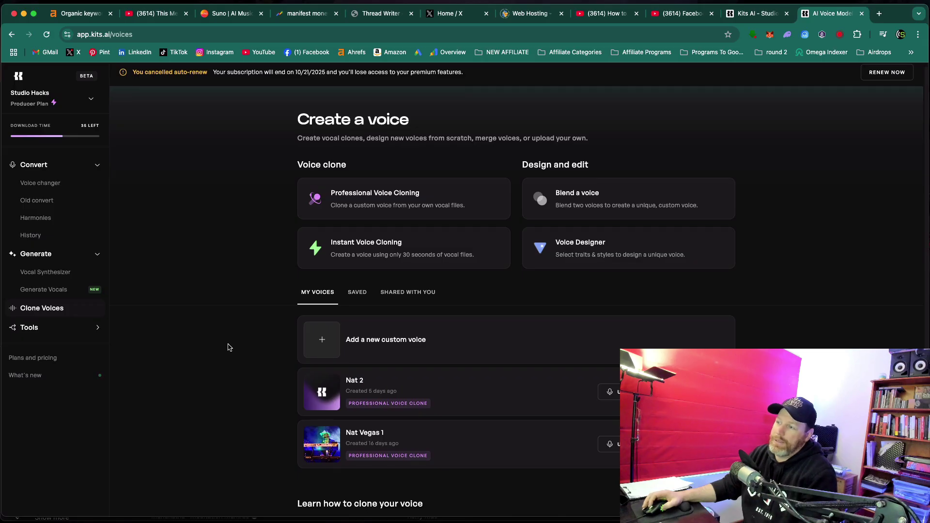
scroll(228, 349, "down", 3)
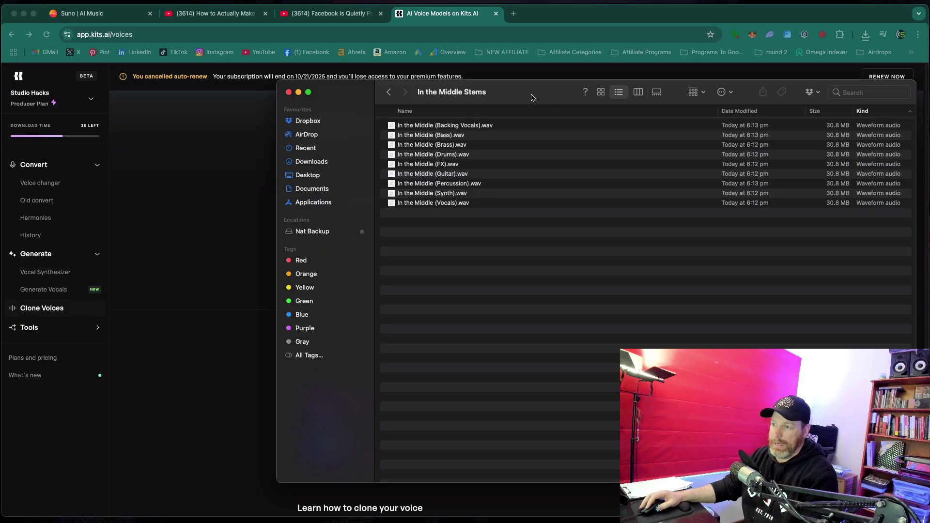
- Move the In the Middle Stems Finder window aside and select In the Middle (Vocals).wav
left_click_drag(541, 100, 633, 116)
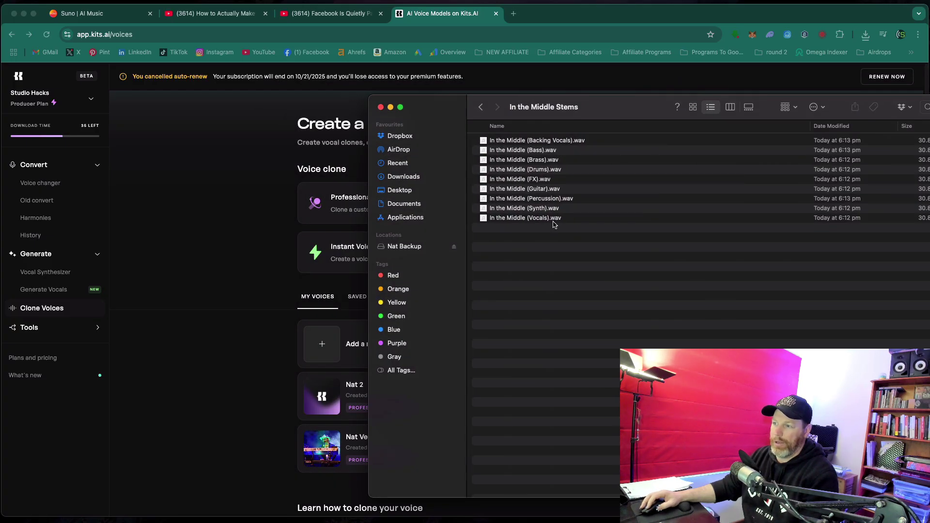
left_click(497, 220)
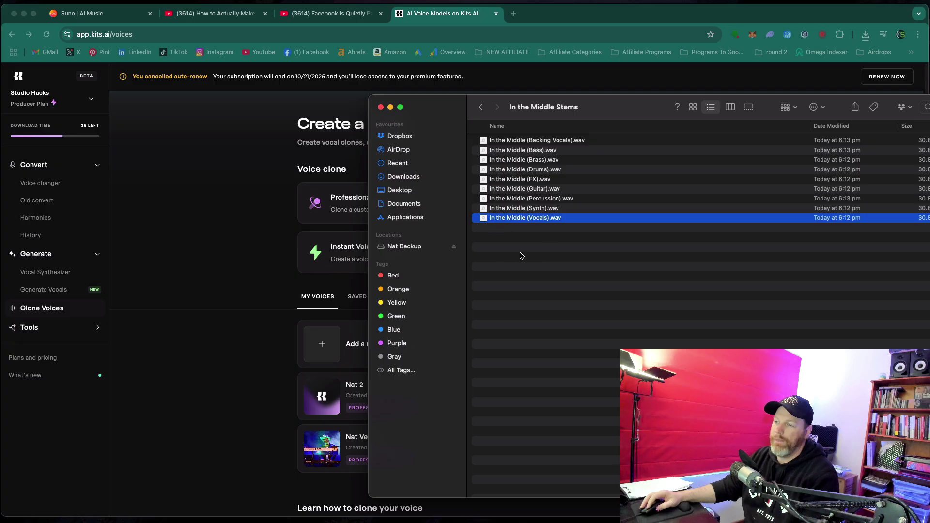
- Bring the Kits.ai Create a voice page in front of the stems folder
left_click(256, 291)
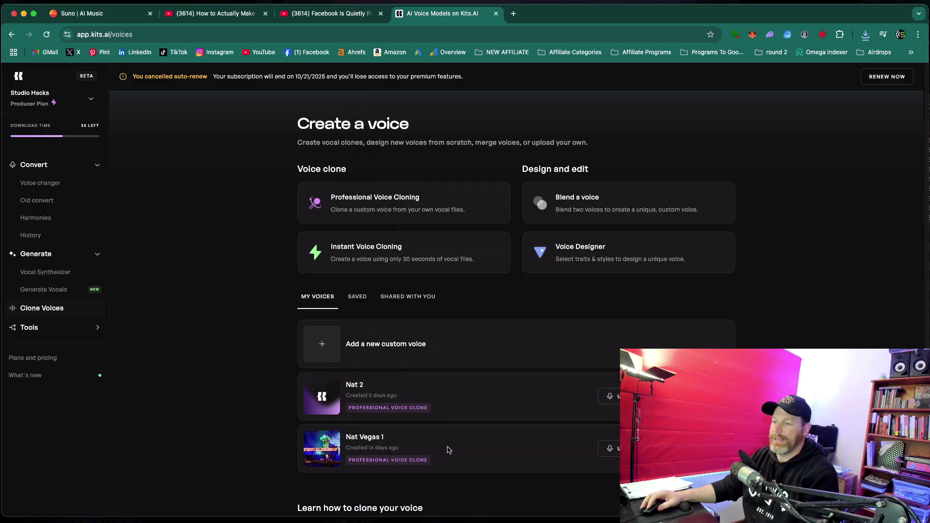